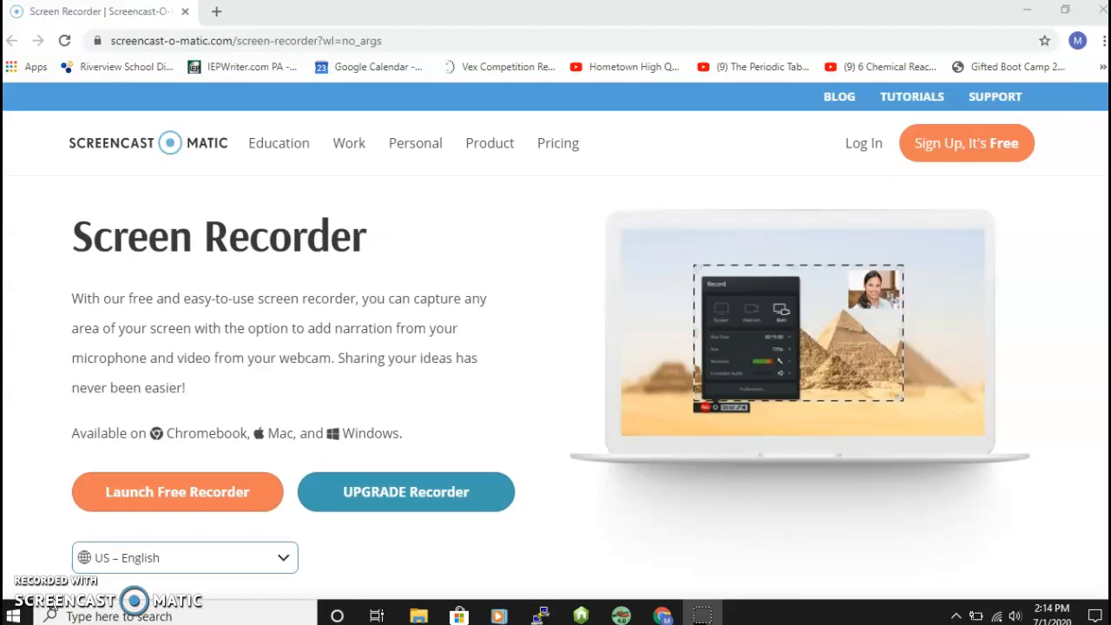
Search Google for "kahoot" in a new browser tab and open the Kahoot! website
click(217, 12)
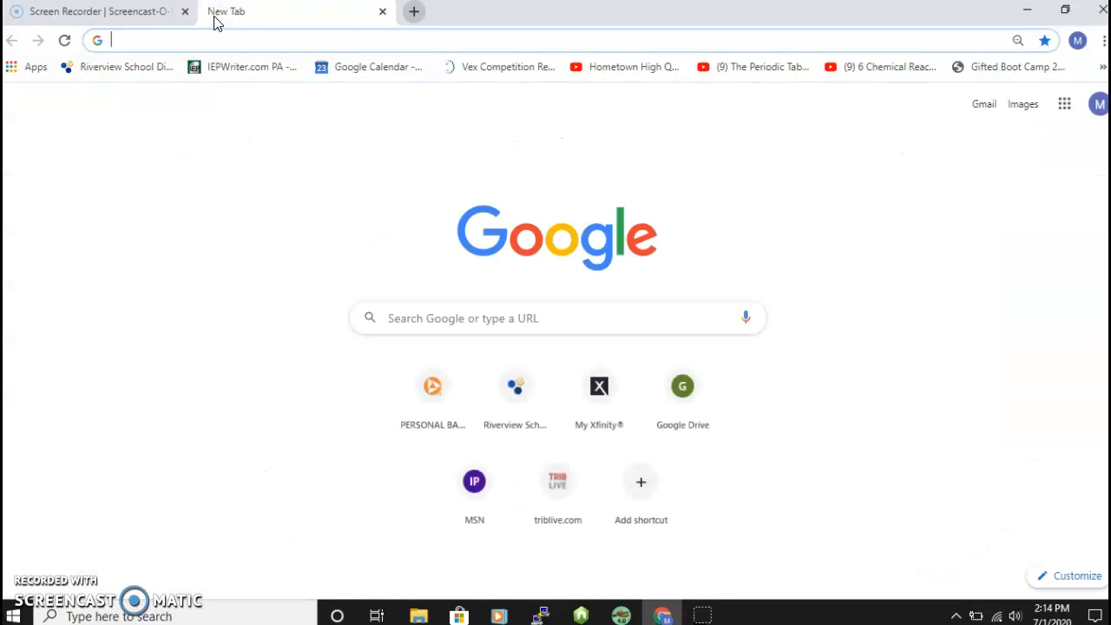
text(kahoot)
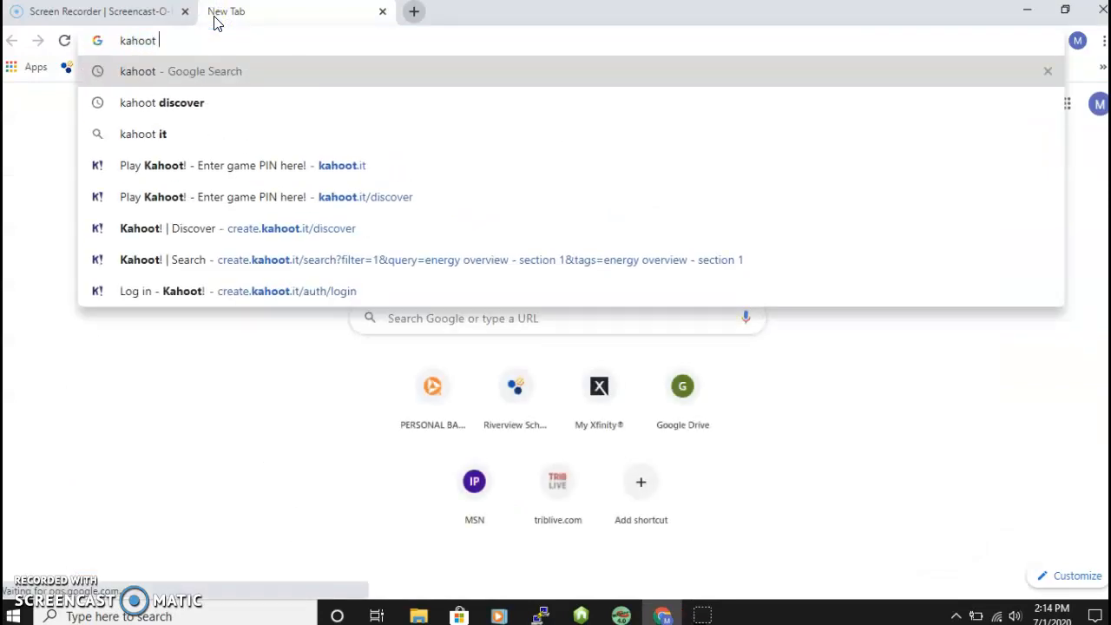
key(Return)
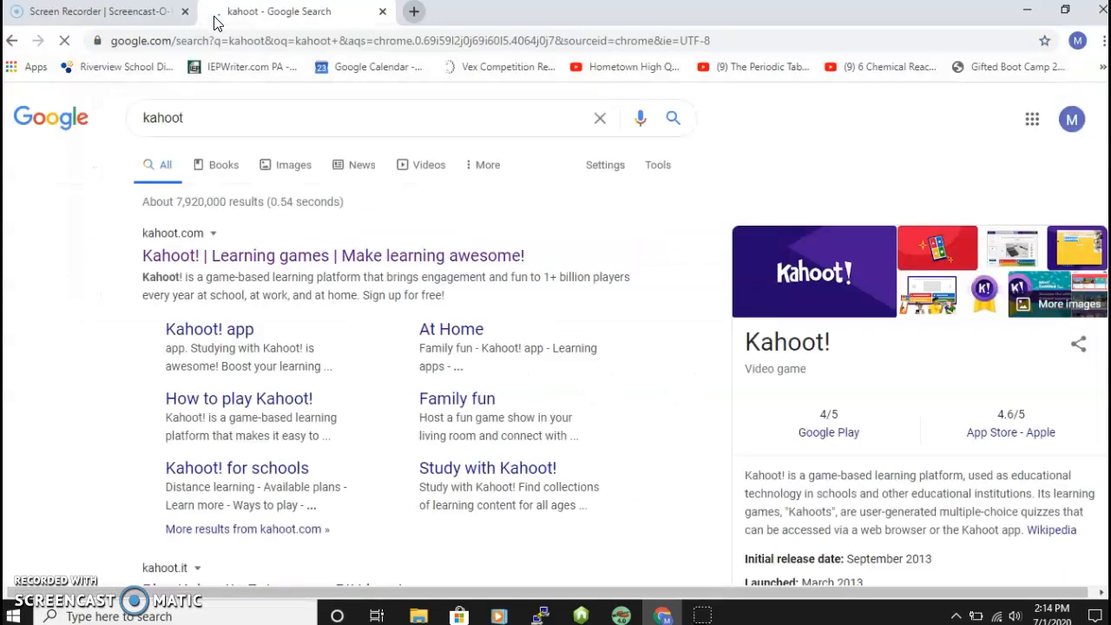
click(256, 261)
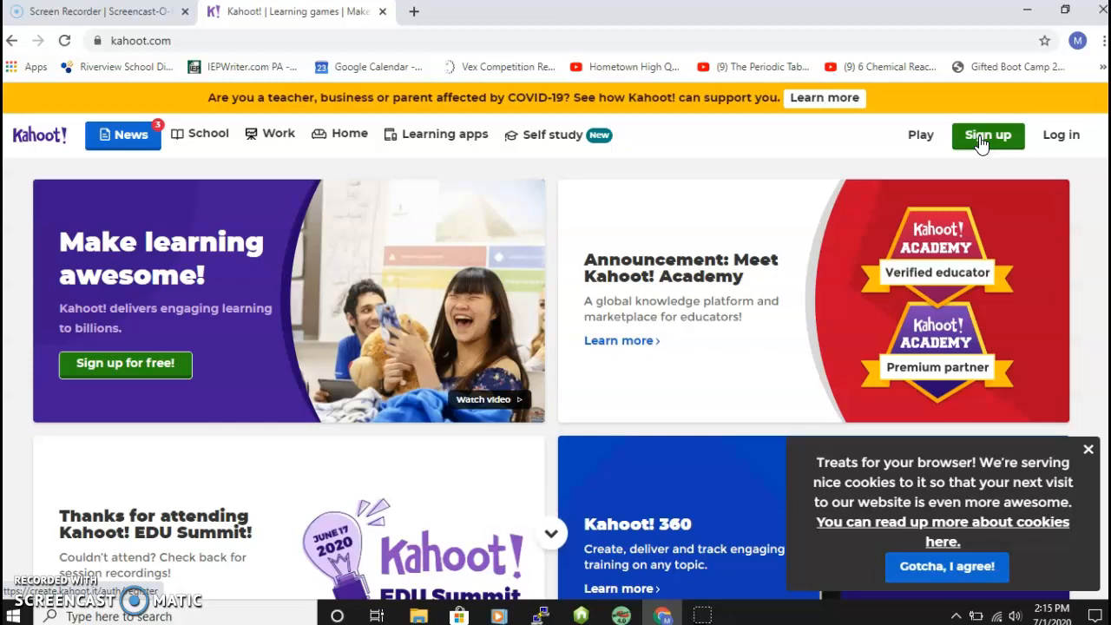
Log in to Kahoot with the prefilled username, replacing the saved entry with the account password
click(1067, 140)
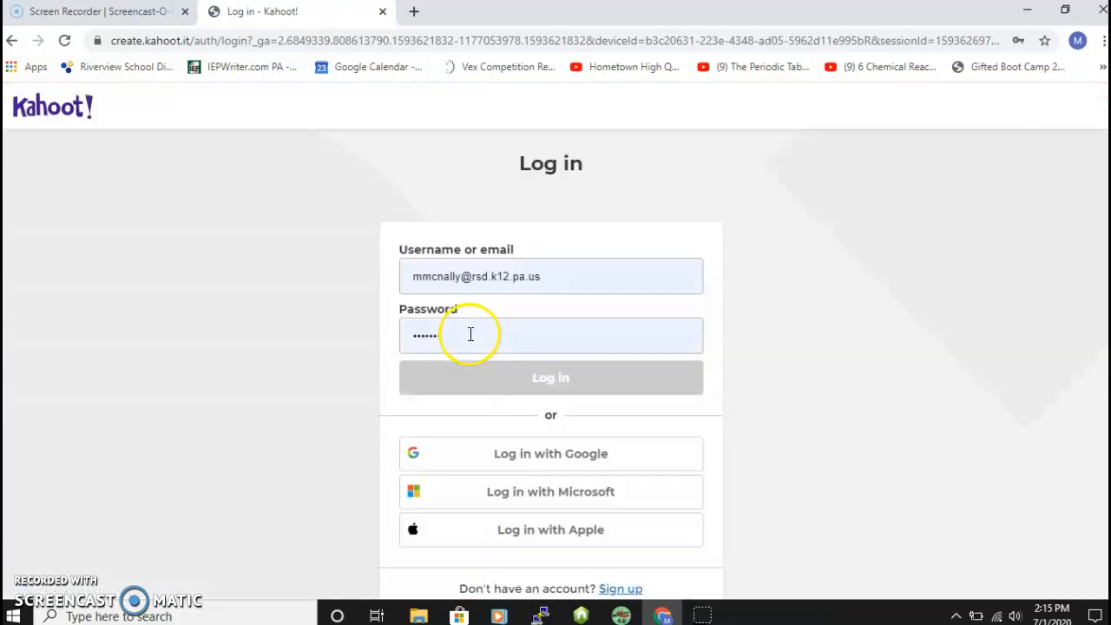
double_click(413, 337)
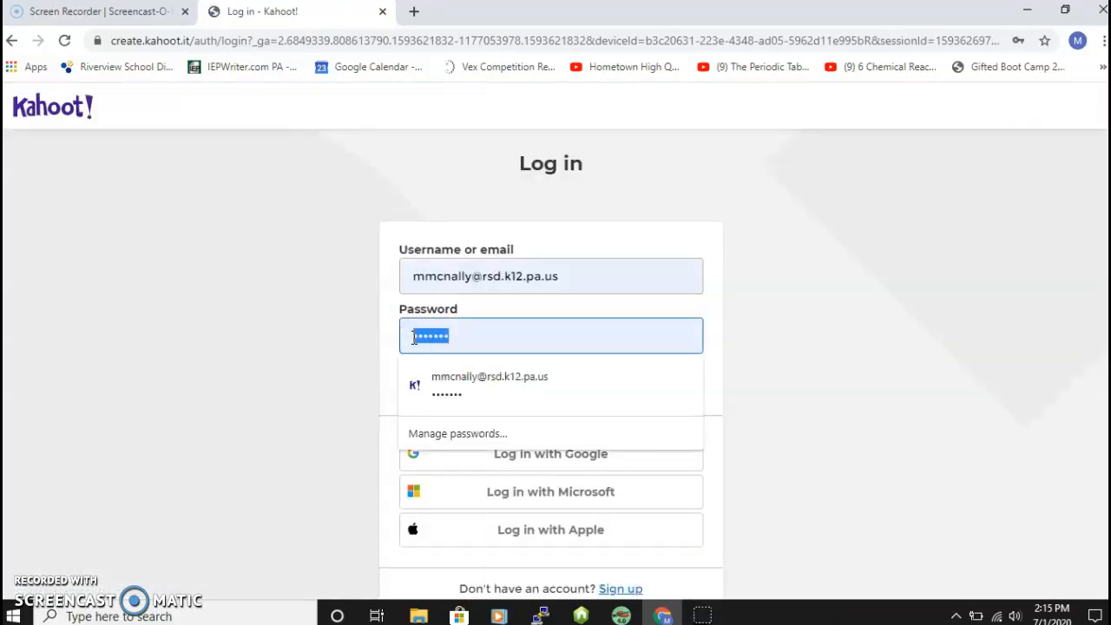
text(•••••••••)
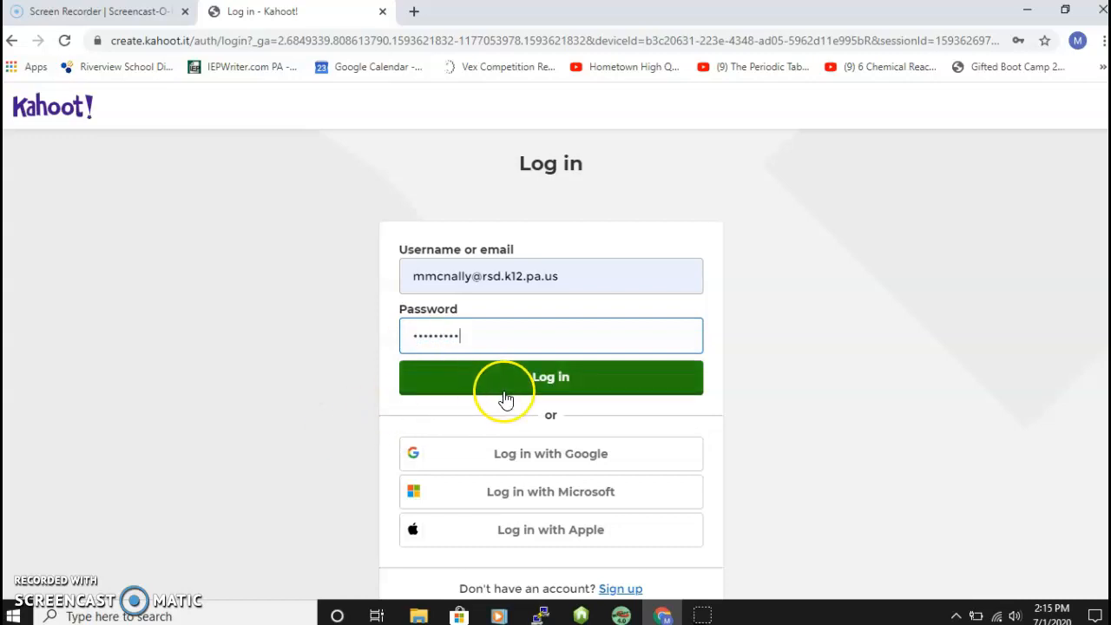
click(506, 397)
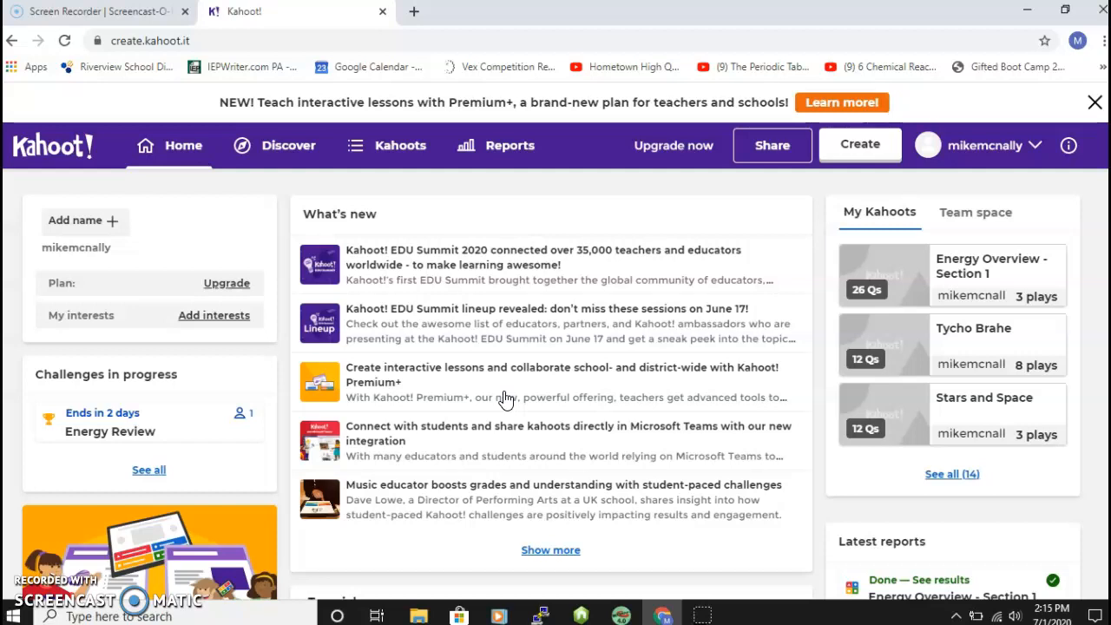
Search Kahoot's Discover page for "energy overview - section 1"
click(278, 160)
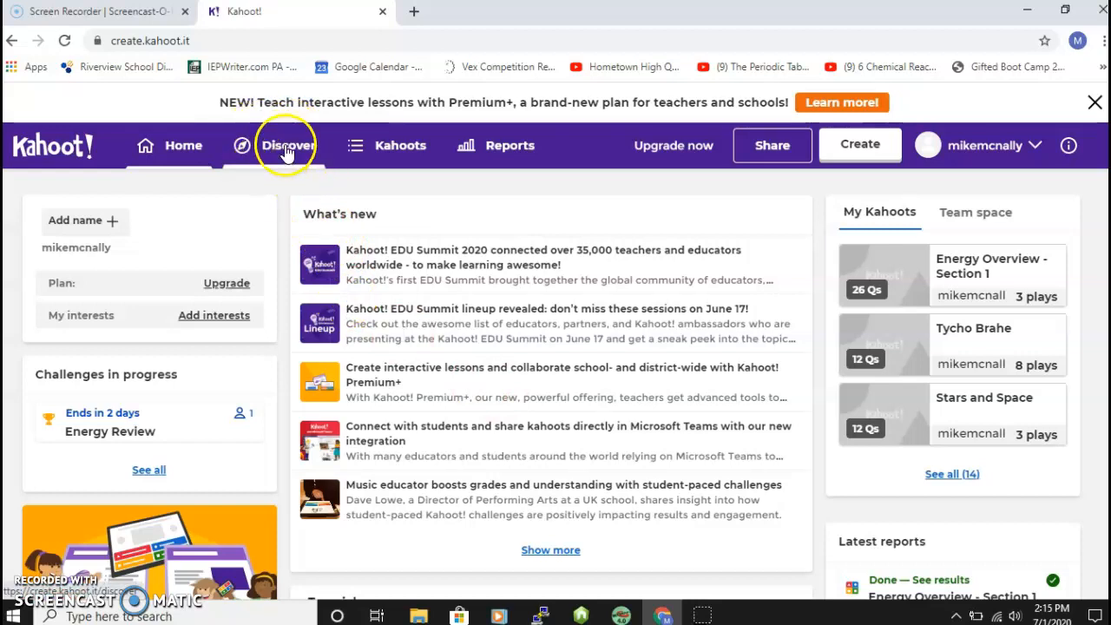
click(290, 150)
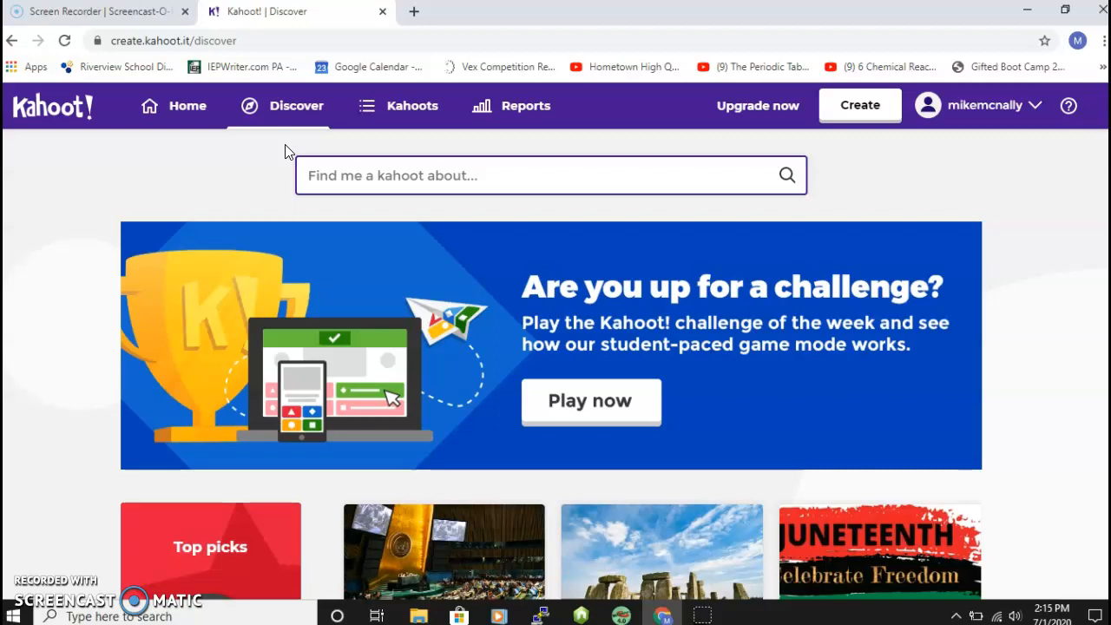
click(476, 175)
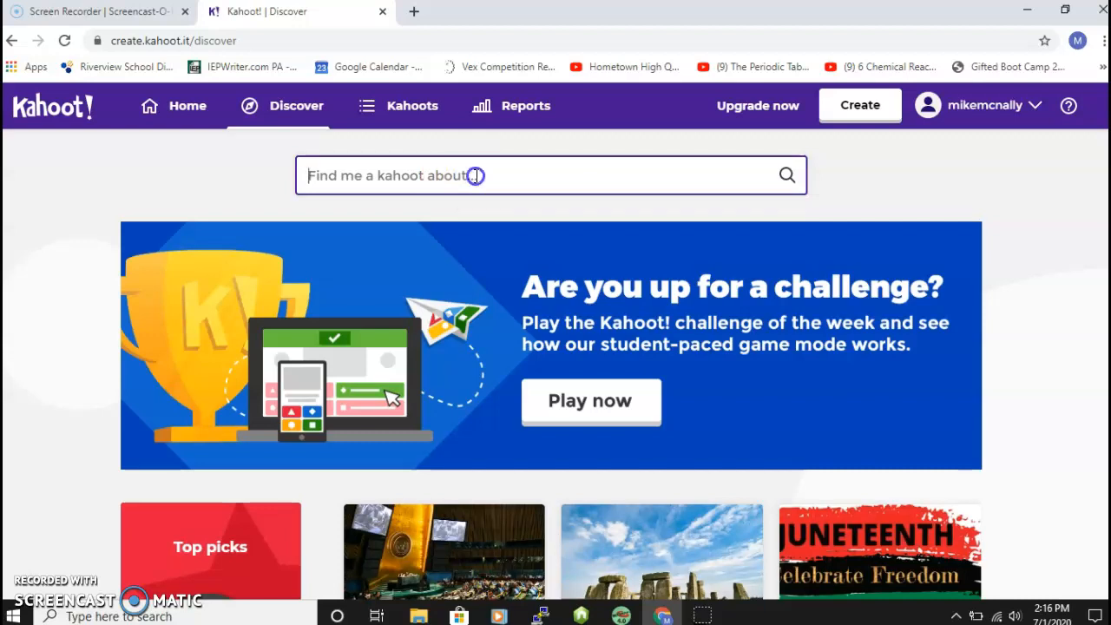
text(ene)
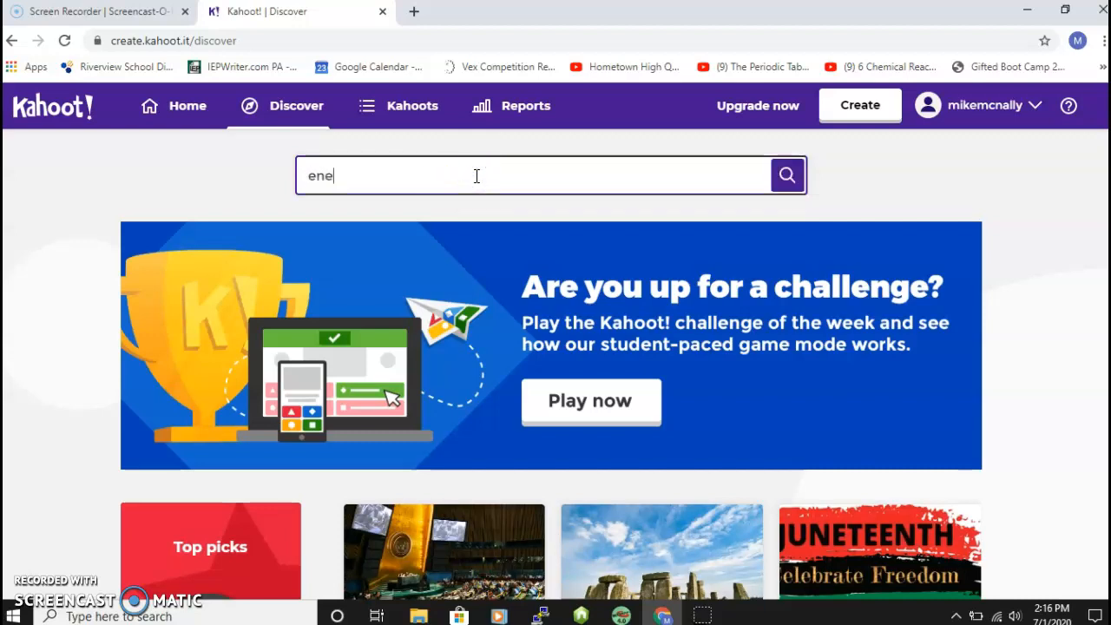
text(rgy overv)
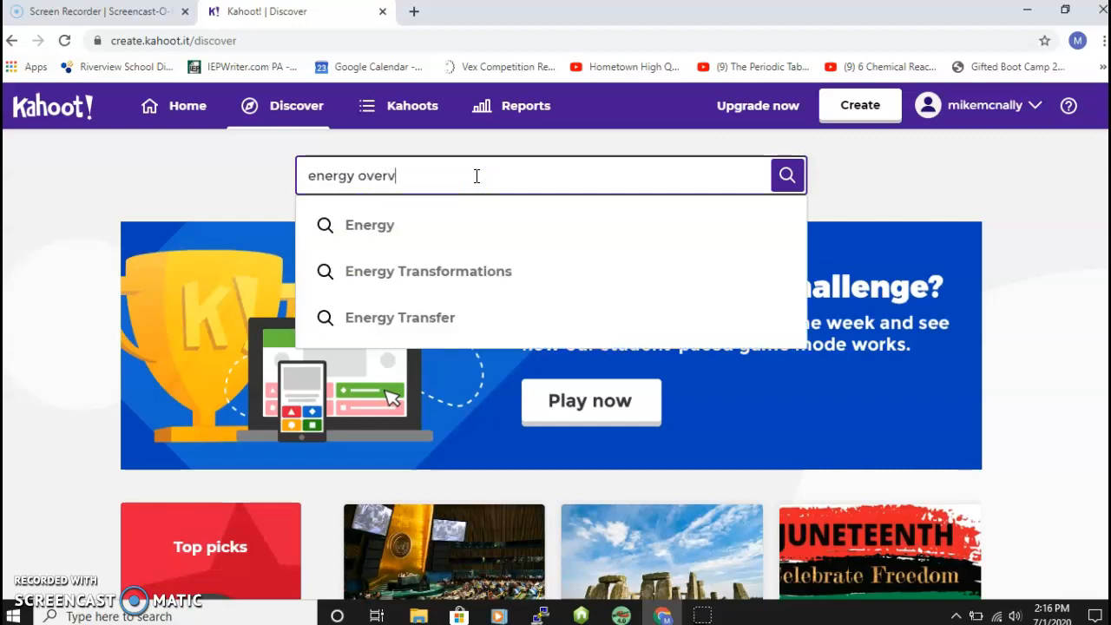
text(iew - section 1)
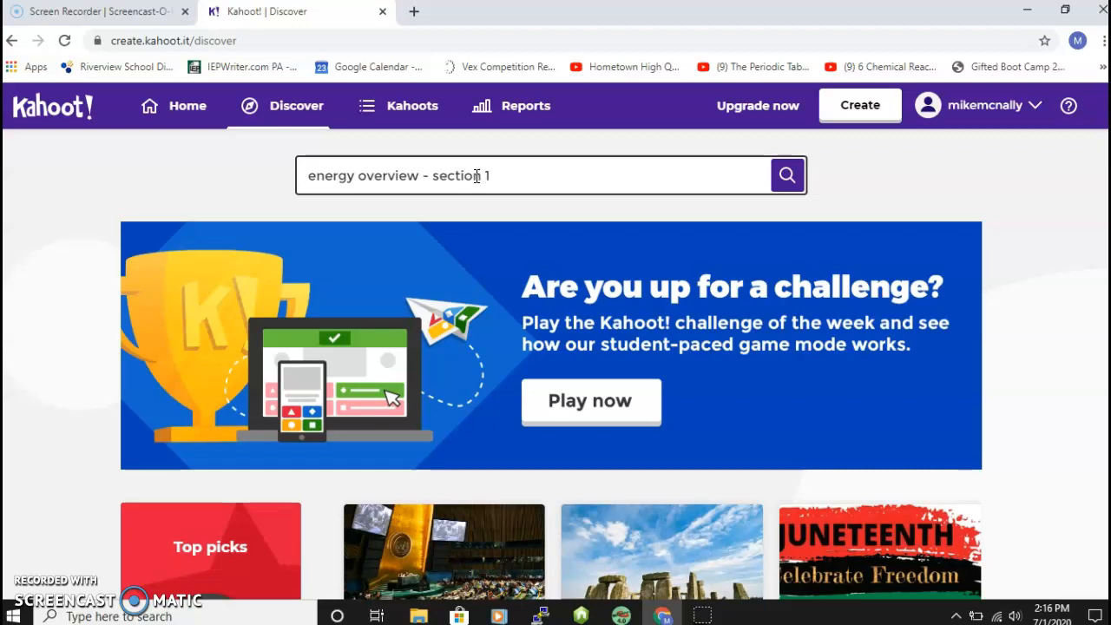
key(Return)
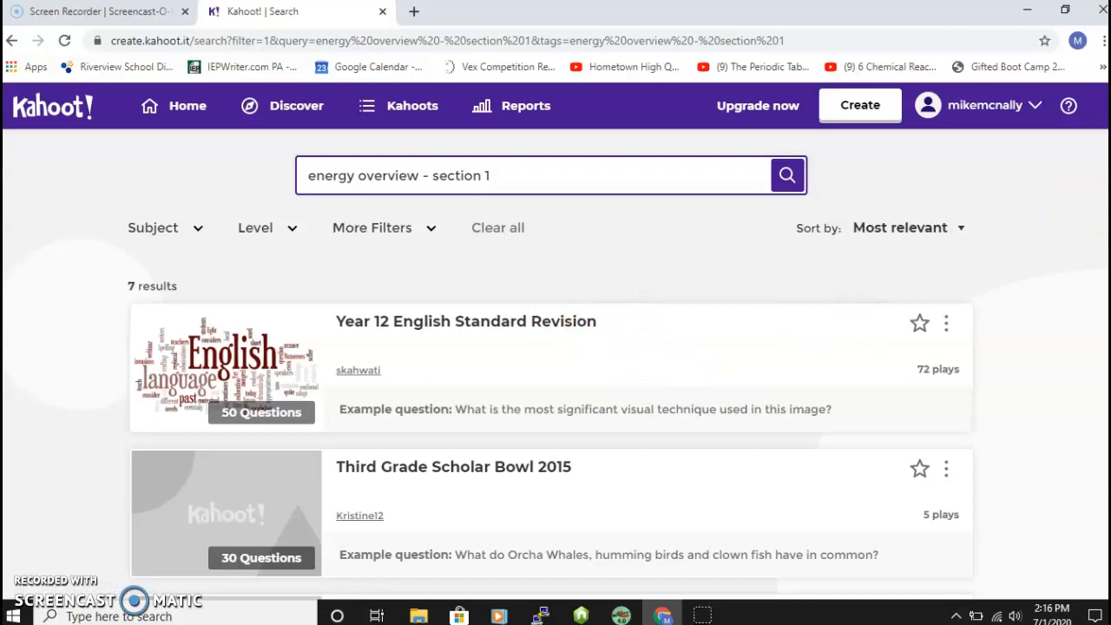
Open the "Energy Overview - Section 1" kahoot from the search results
scroll(551, 364, down, 5)
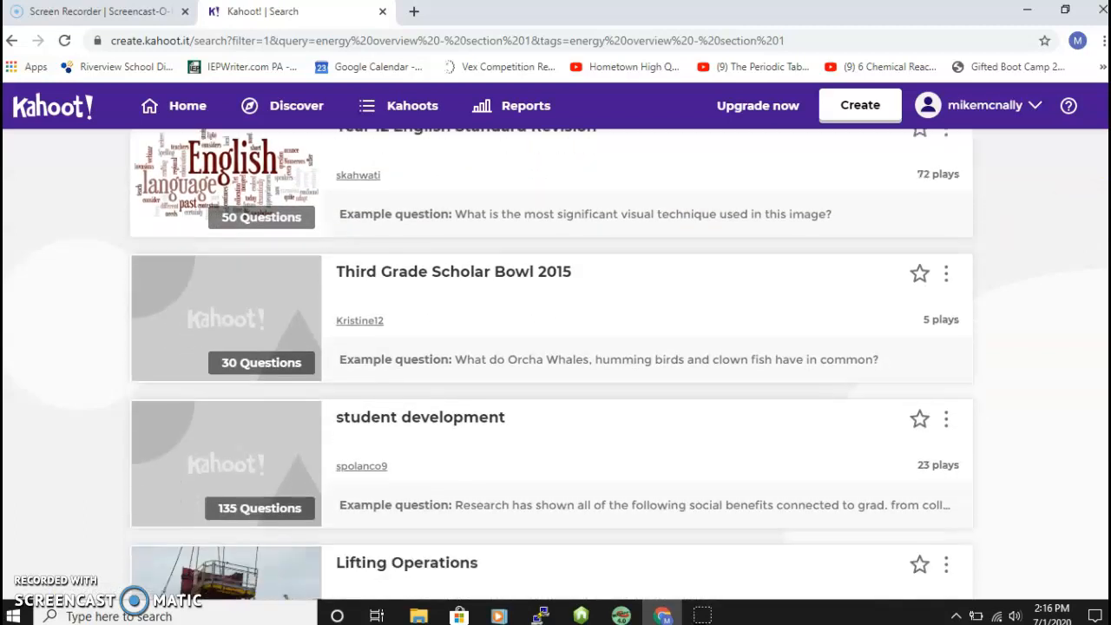
scroll(1101, 534, down, 5)
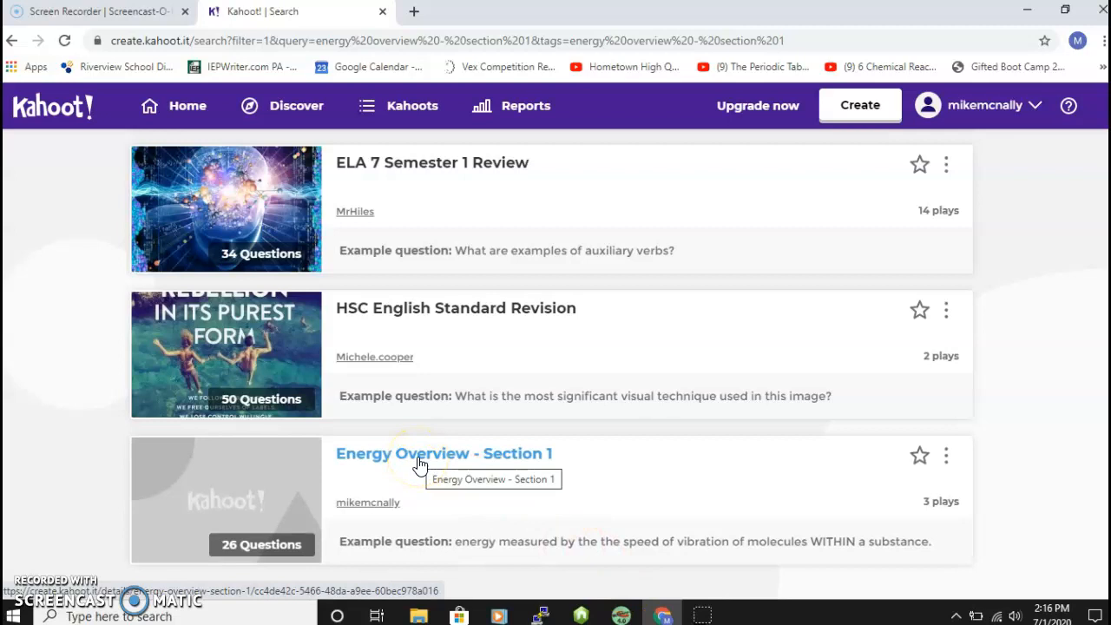
click(419, 464)
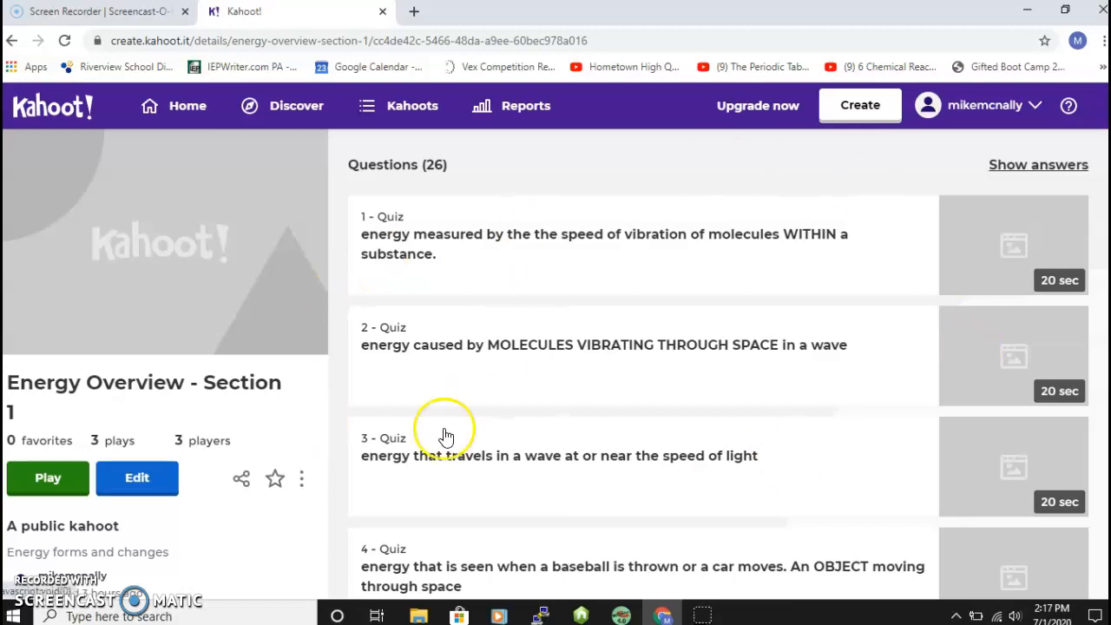
Preview the Energy Overview - Section 1 kahoot and launch it in Classic player-vs-player mode
click(302, 483)
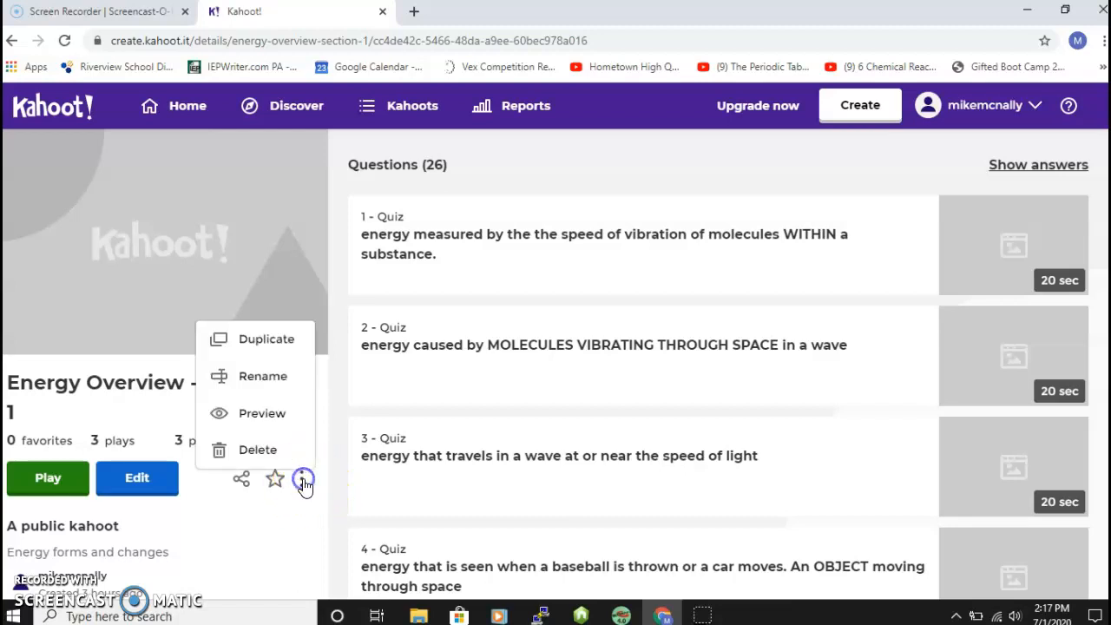
click(247, 415)
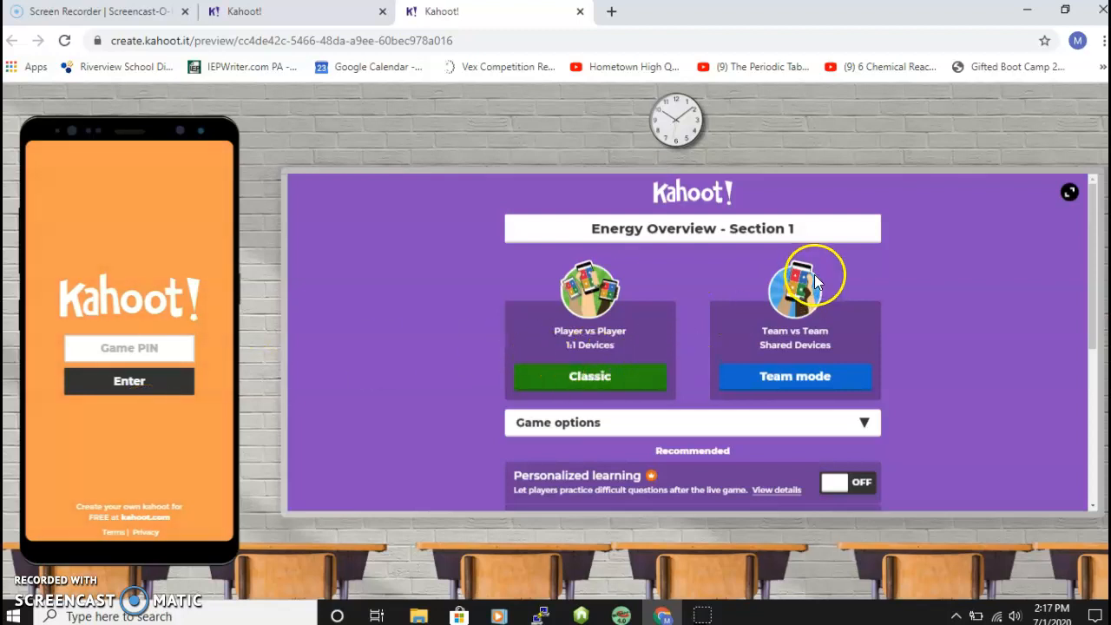
click(592, 384)
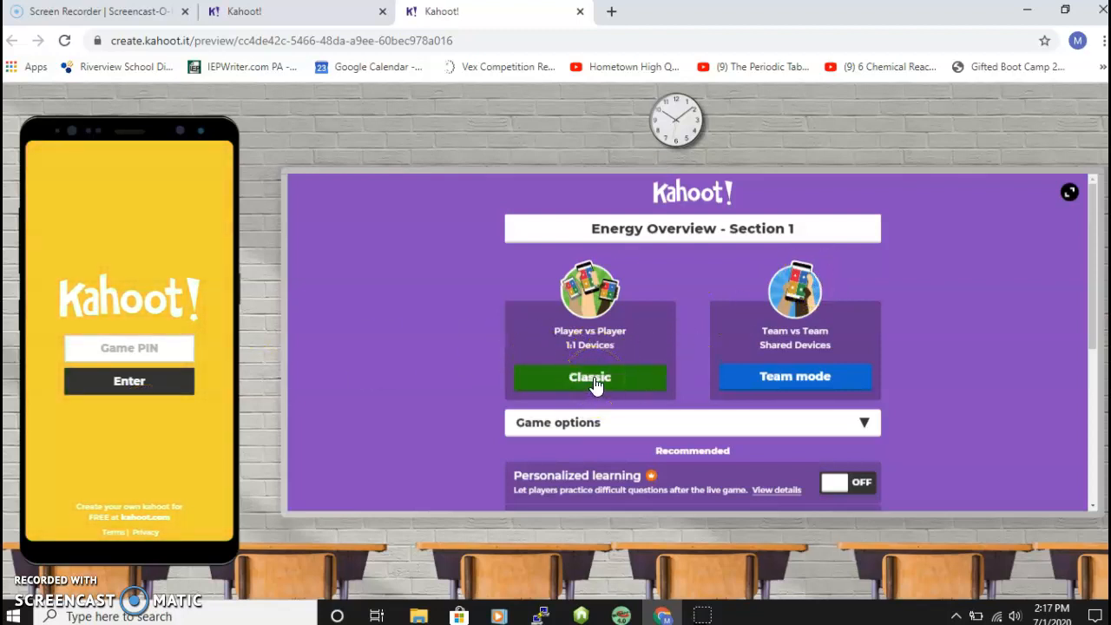
click(594, 384)
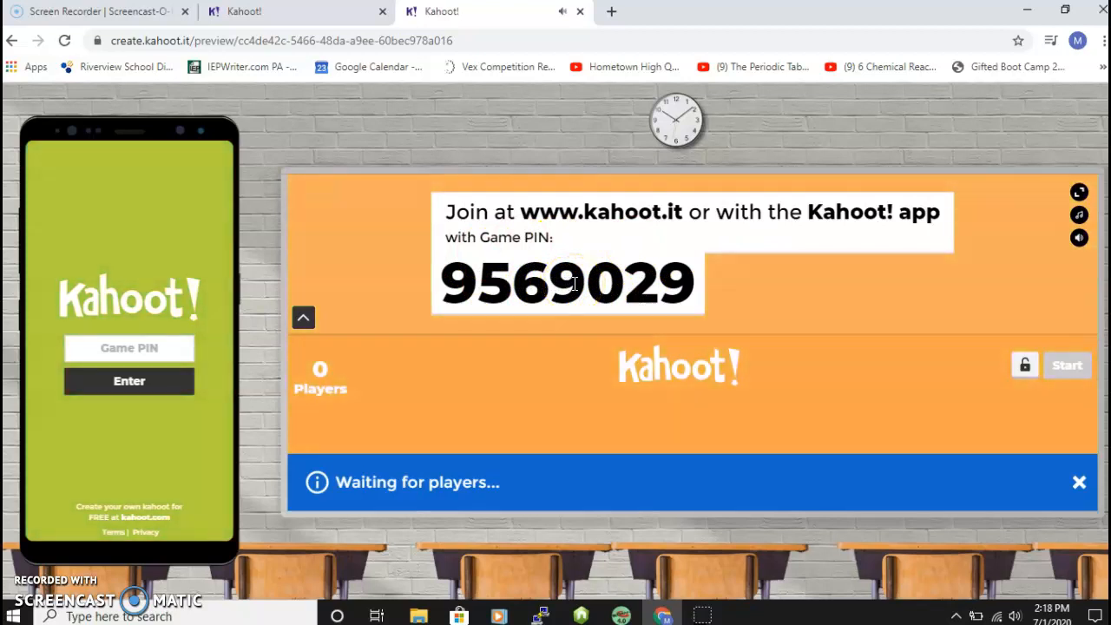
Join the game on the simulated phone by entering the displayed game PIN, and accept a randomly spun nickname
click(139, 347)
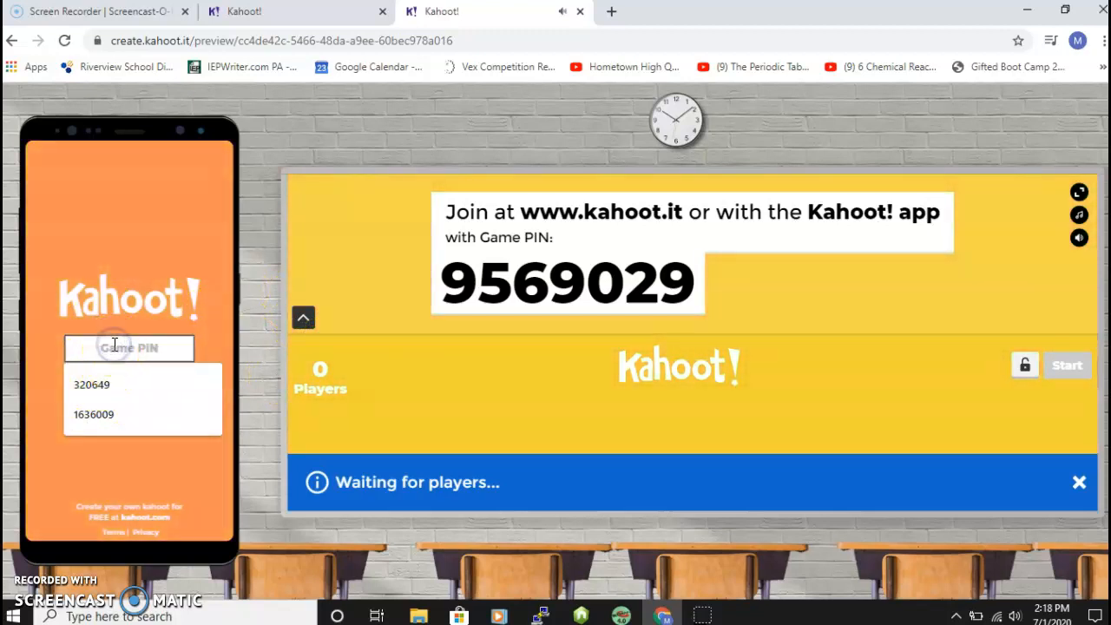
text(9)
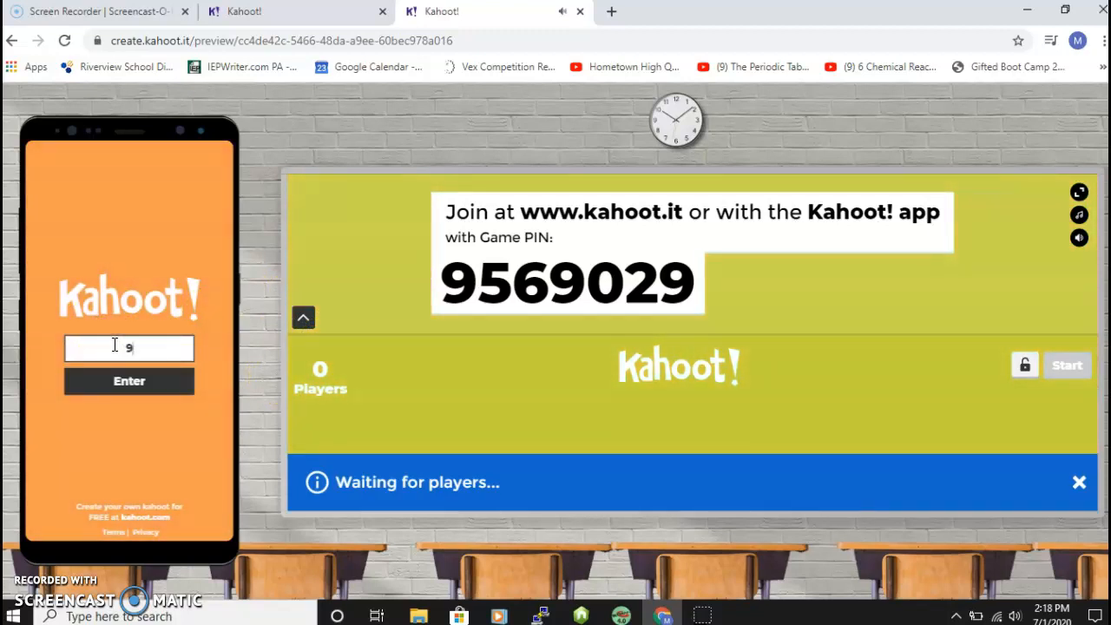
text(569029)
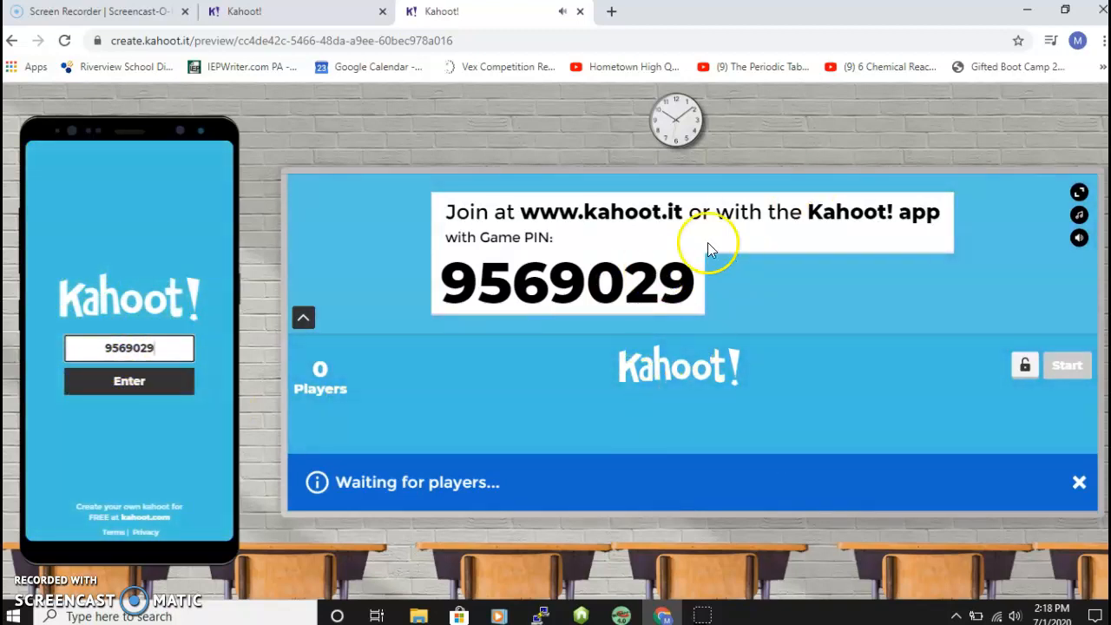
click(115, 393)
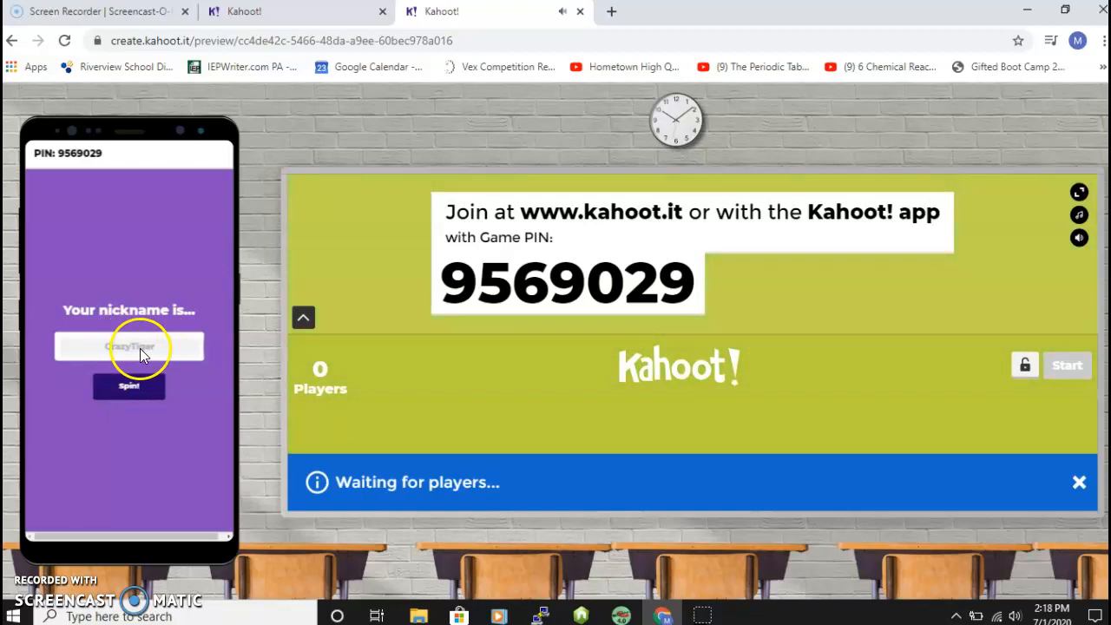
click(126, 395)
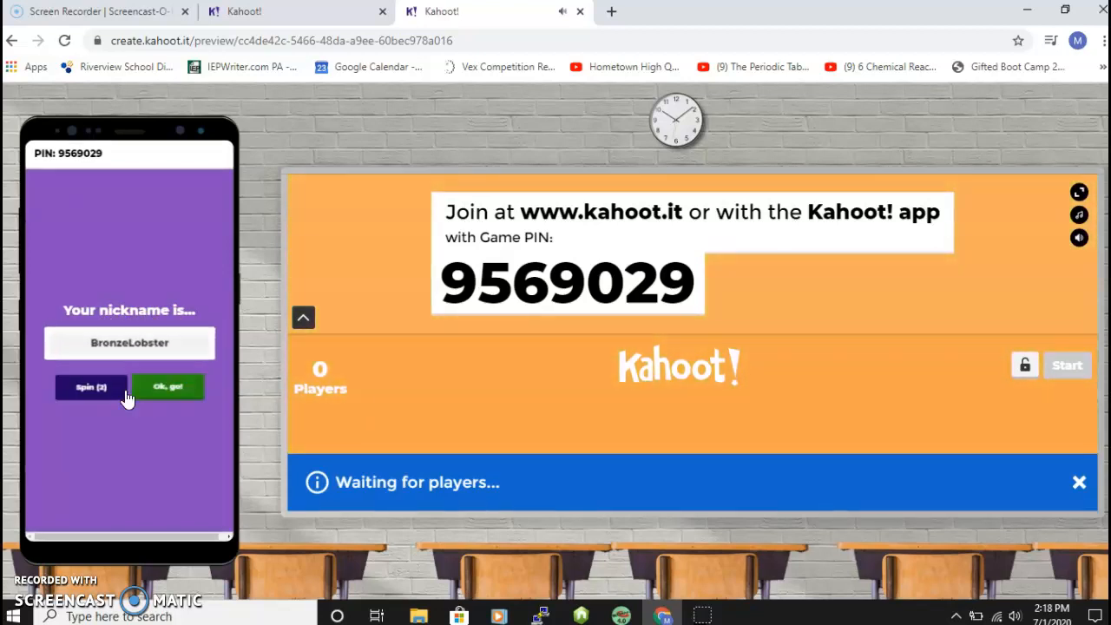
click(160, 395)
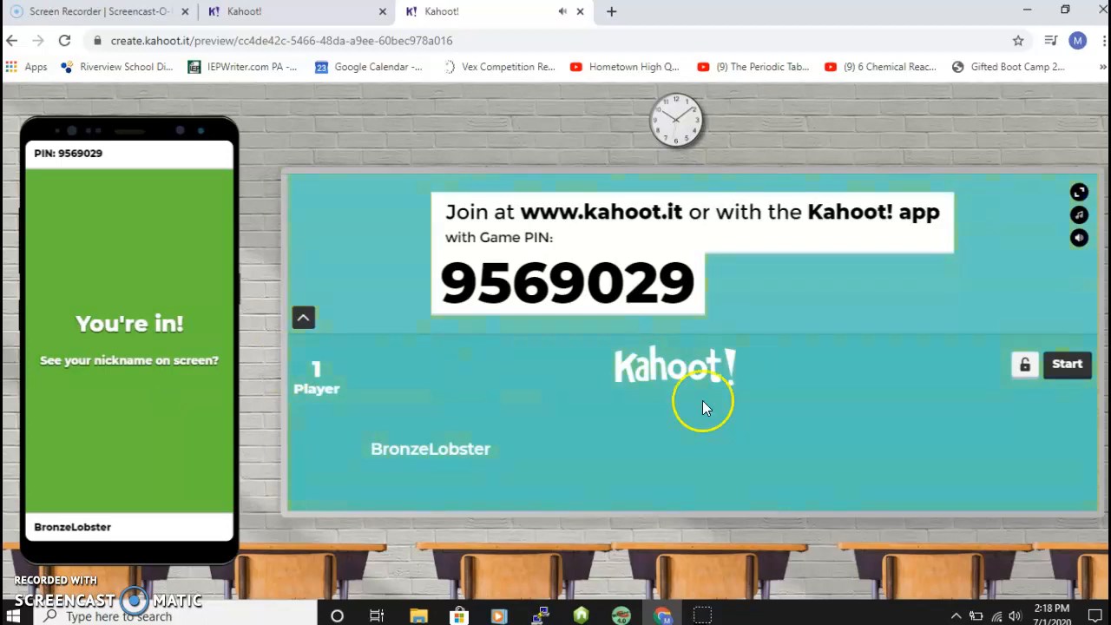
Start the quiz and advance to question 2, answering it with "sound energy" on the simulated phone
click(1070, 374)
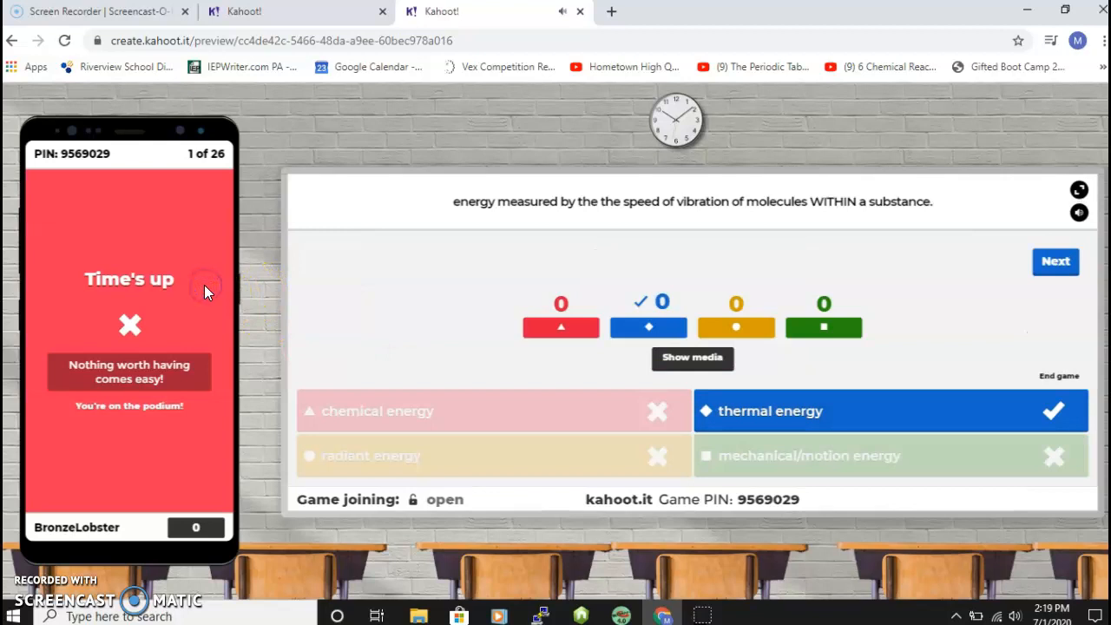
click(1056, 262)
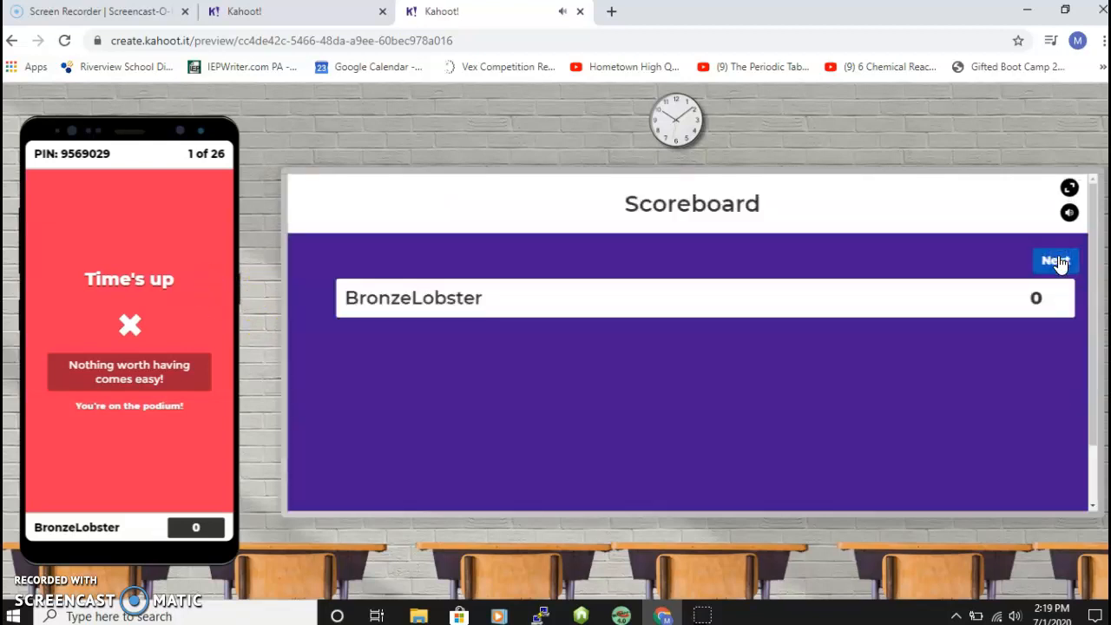
click(1056, 261)
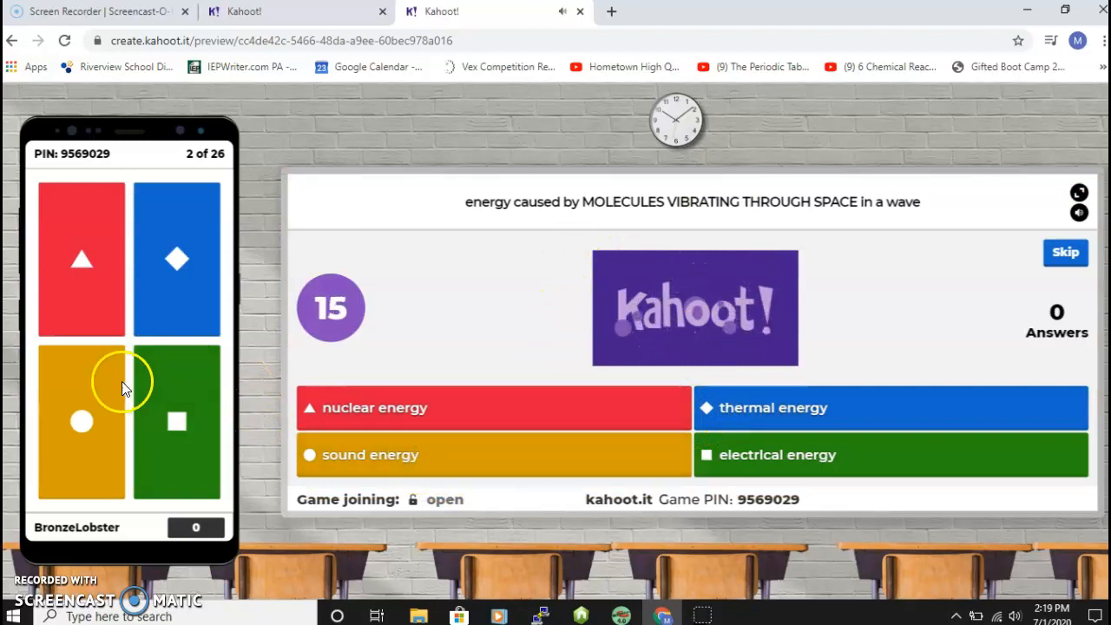
click(73, 425)
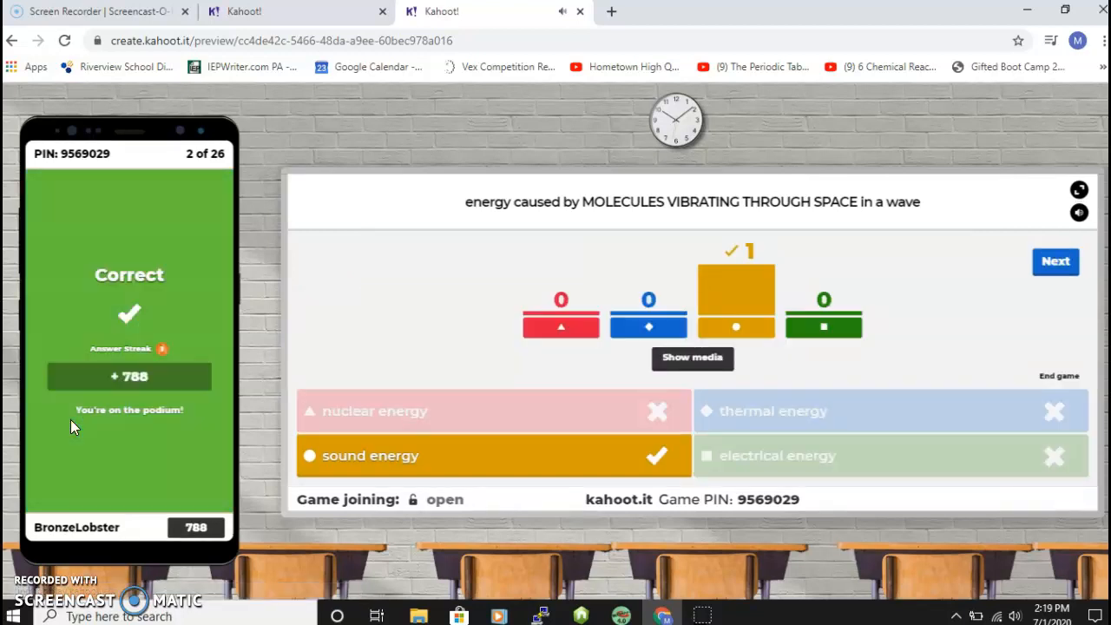